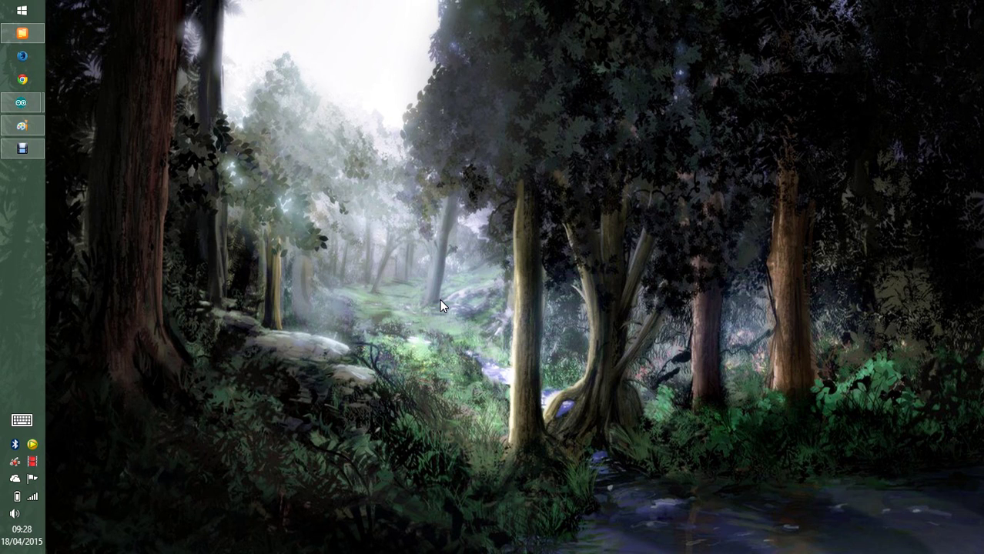
- Launch Blender 2.73 by searching for 'blender' from the Windows Start screen
key(super)
text(blend)
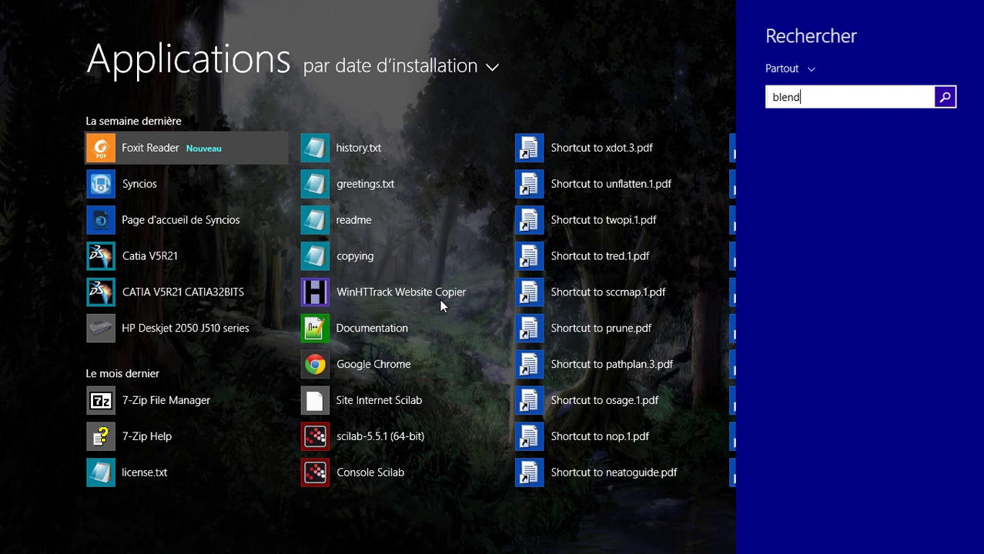
text(er)
key(Return)
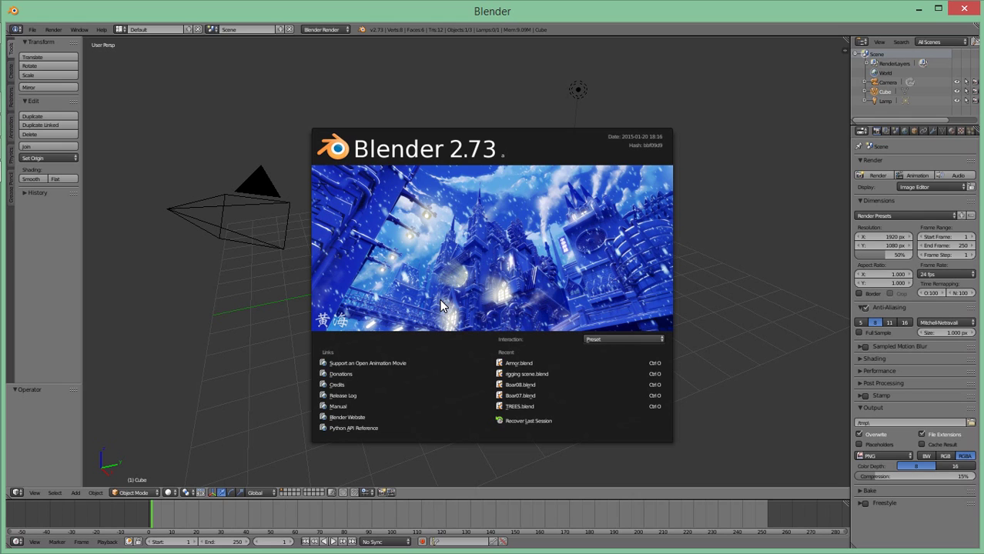
- Dismiss the splash, split the 3D view in two, and make the right area a UV/Image Editor
click(763, 261)
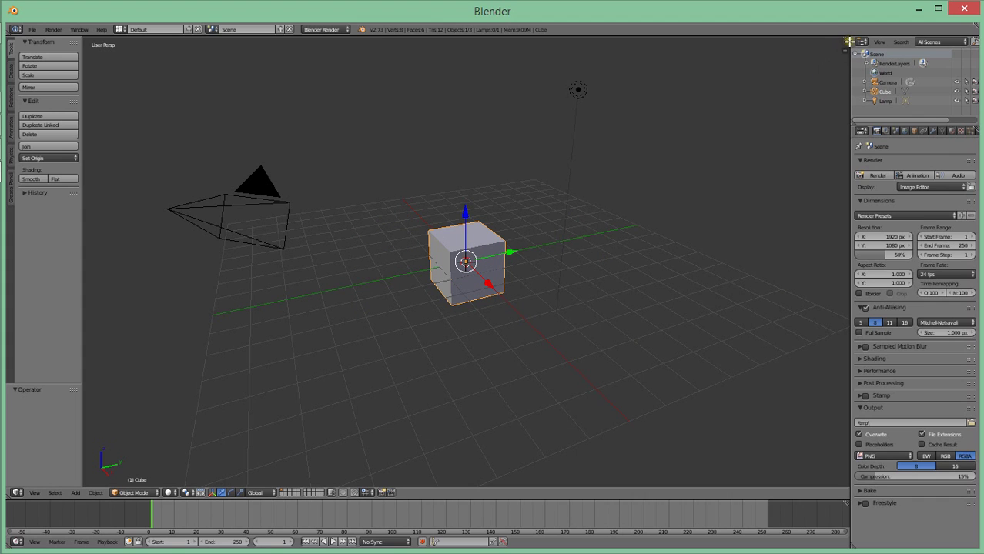
drag(847, 42, 415, 124)
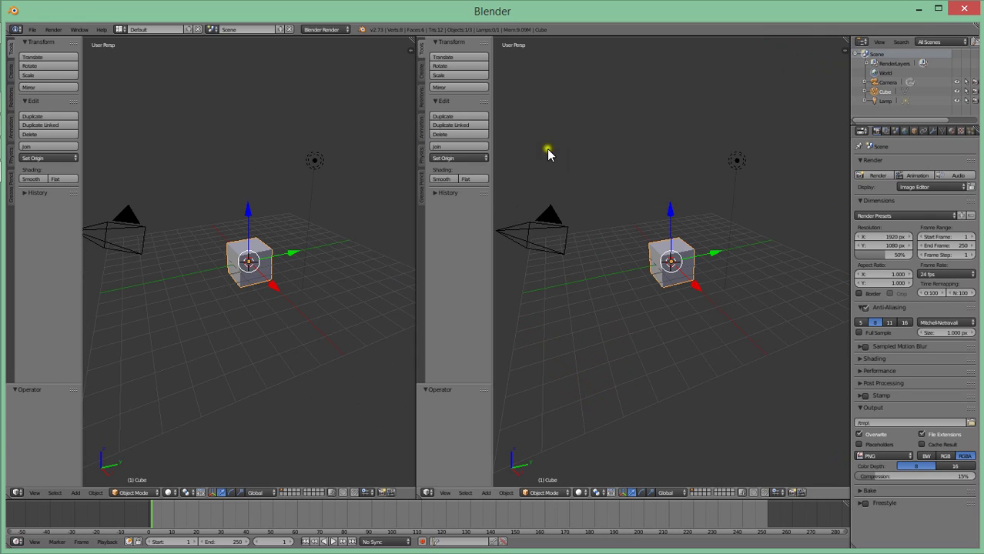
click(599, 191)
key(shift+F10)
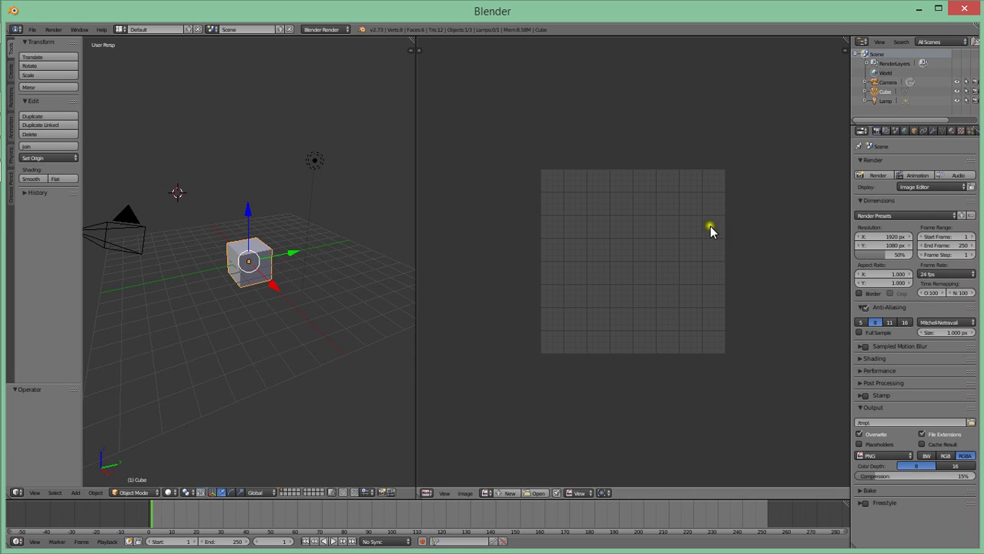
- Import chin_fortress.dae as Collada from the mods han_china/art/meshes/structural folder
click(33, 31)
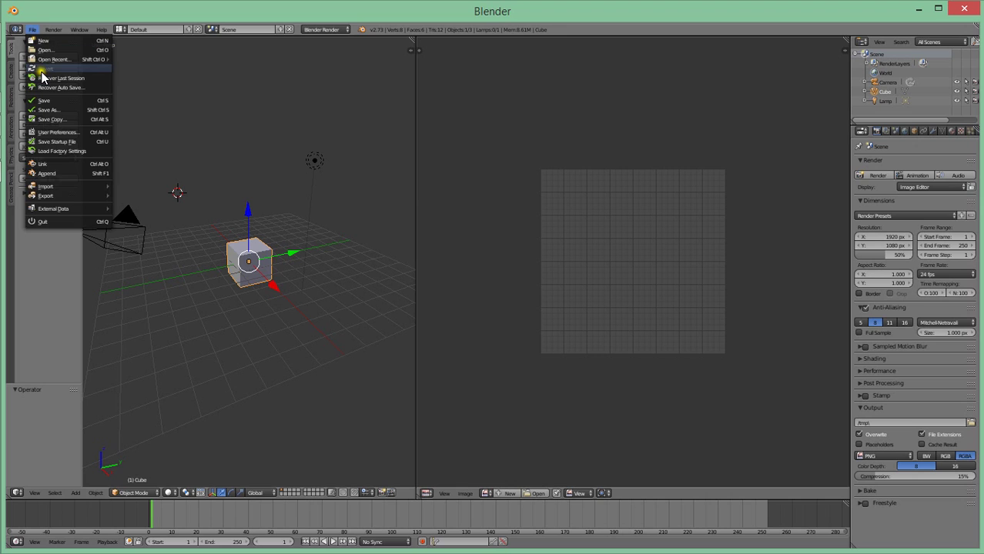
mouse_move(85, 193)
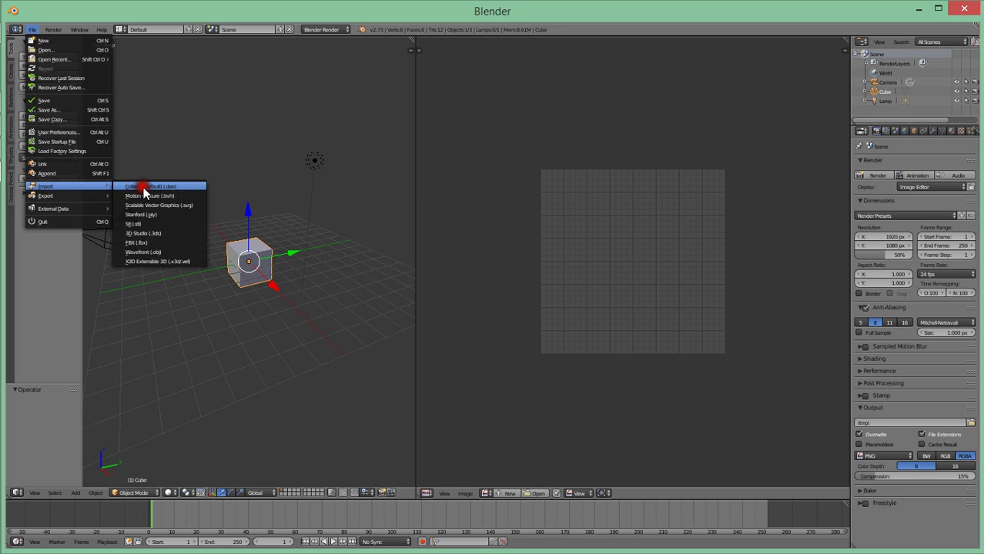
click(143, 187)
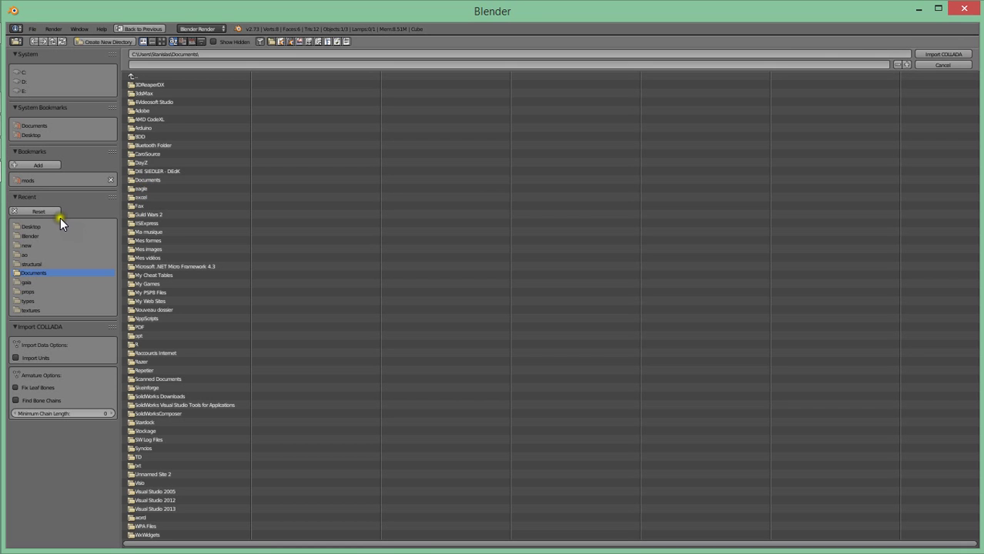
click(40, 181)
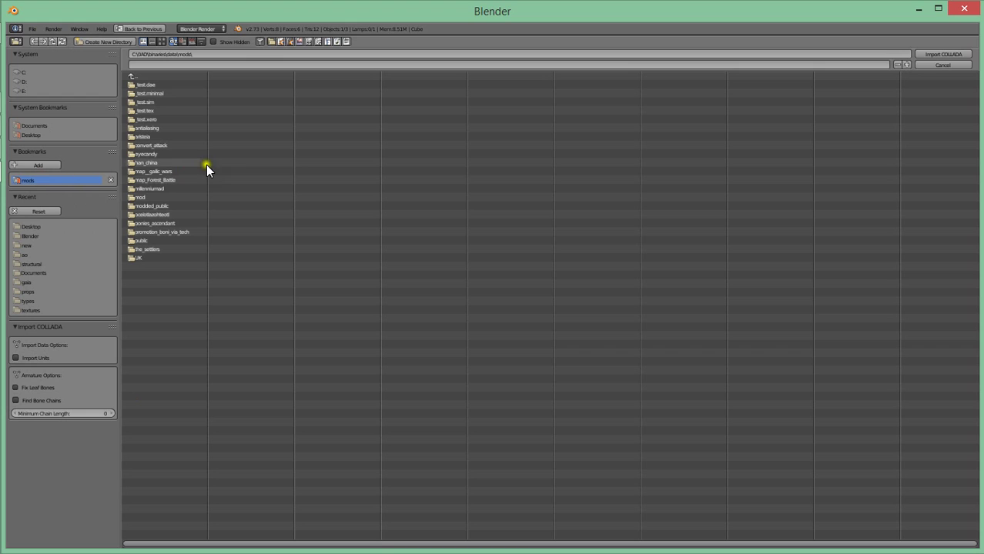
click(173, 164)
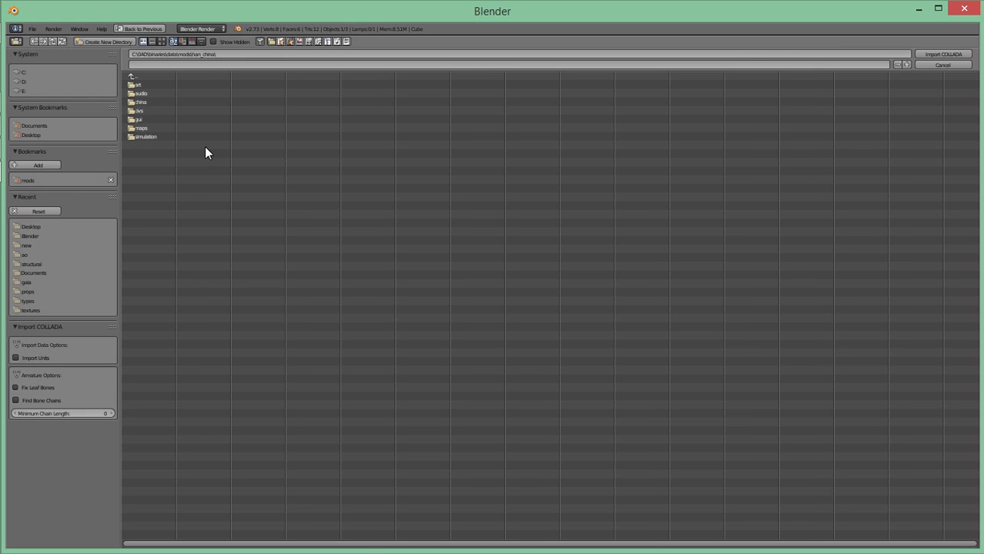
click(136, 85)
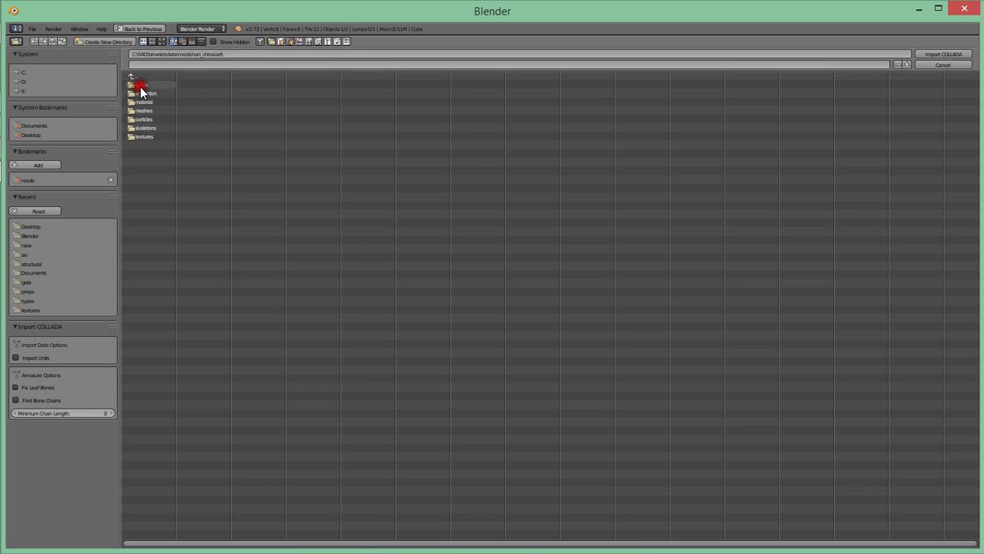
click(171, 111)
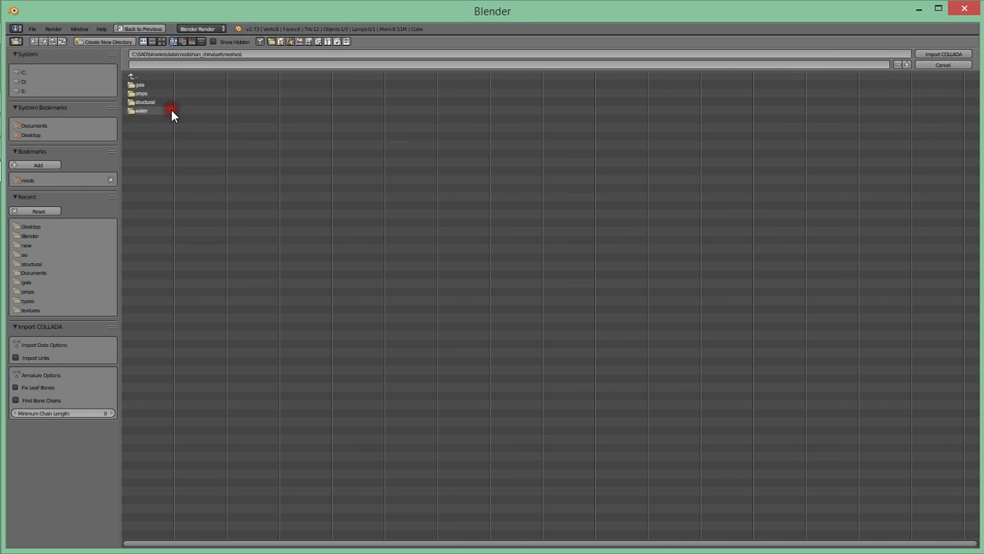
click(161, 101)
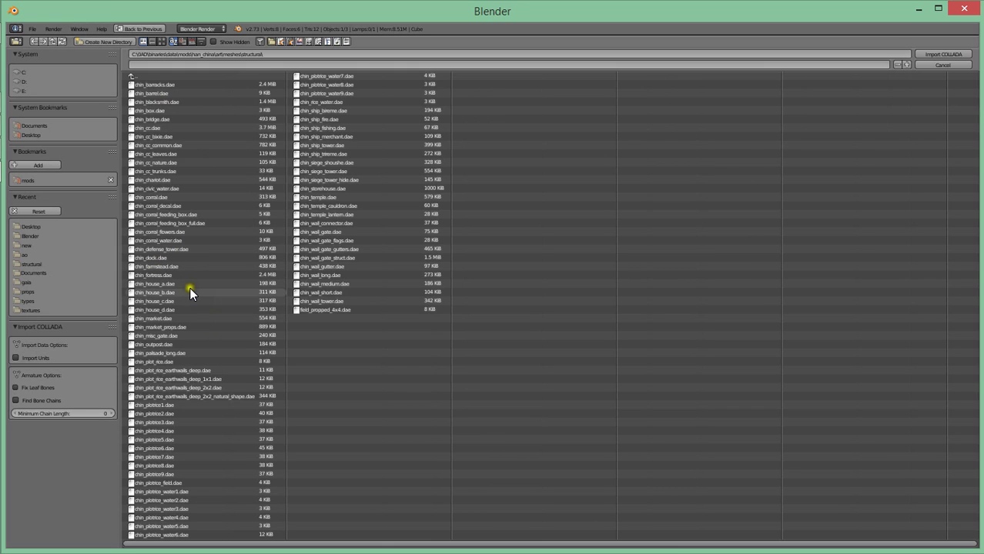
click(164, 275)
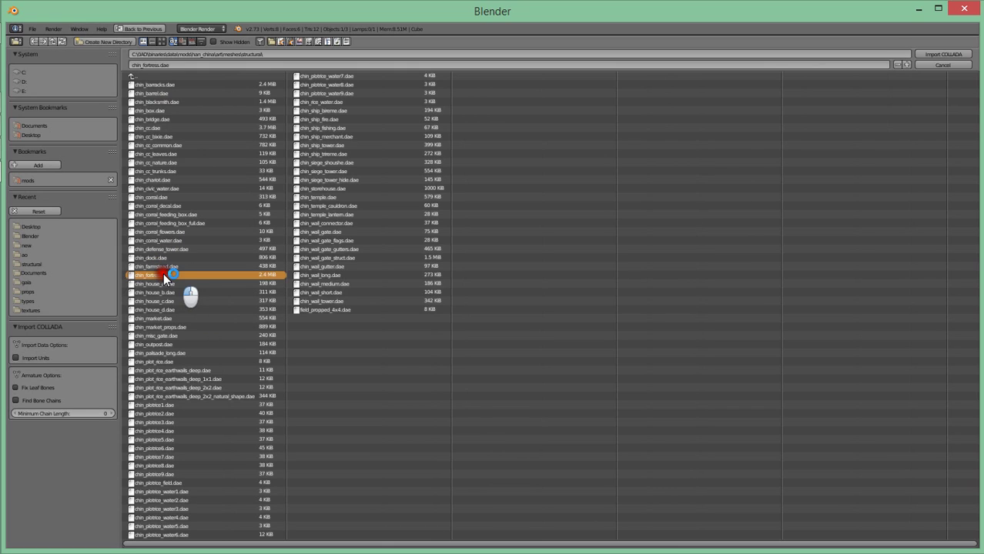
double_click(164, 274)
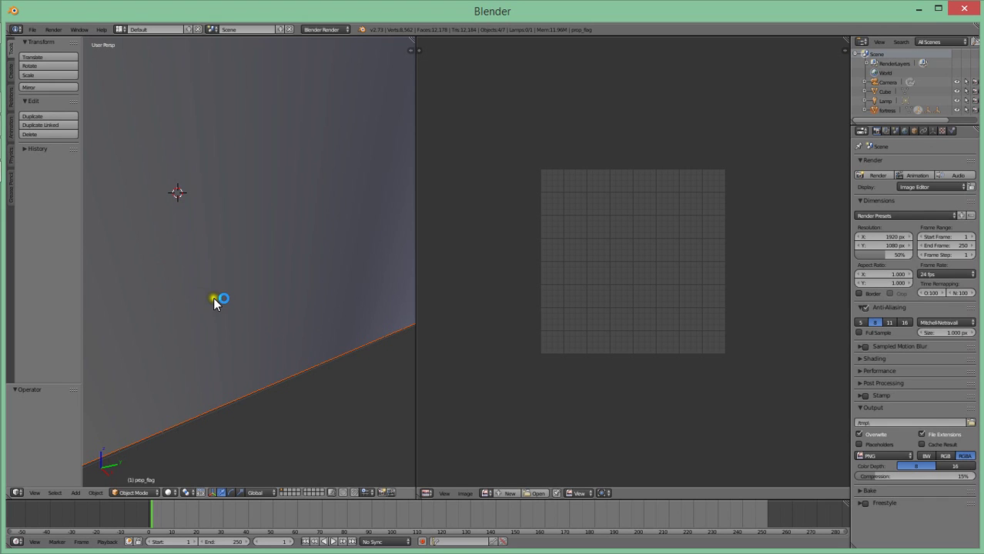
- Frame the fortress, enter Edit Mode, and select all geometry and UV islands
key(KP_Decimal)
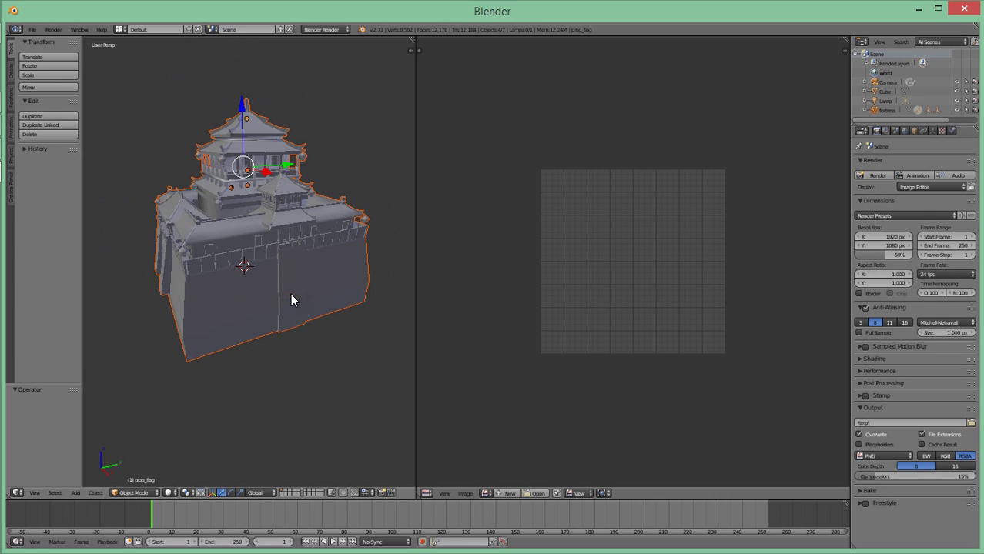
key(Tab)
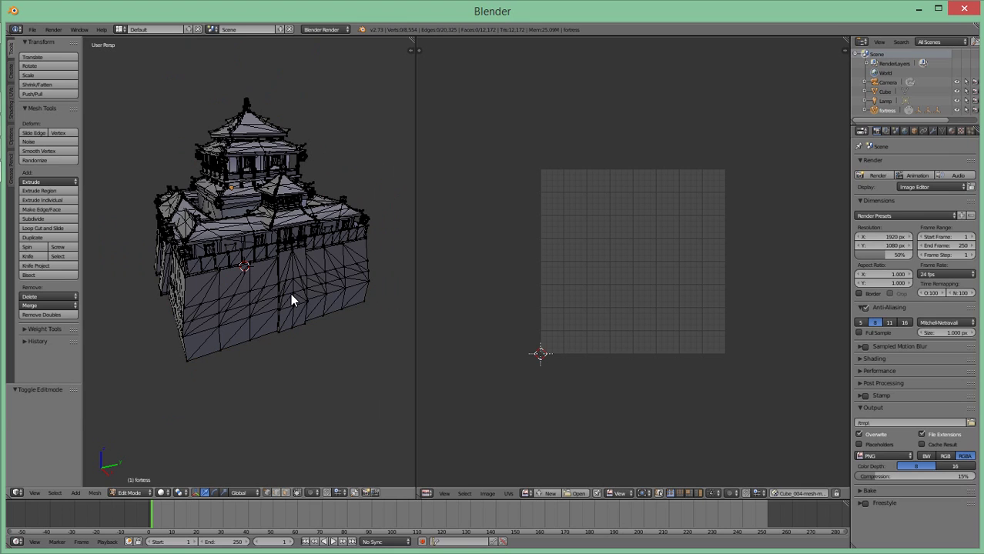
key(a)
key(a)
key(a)
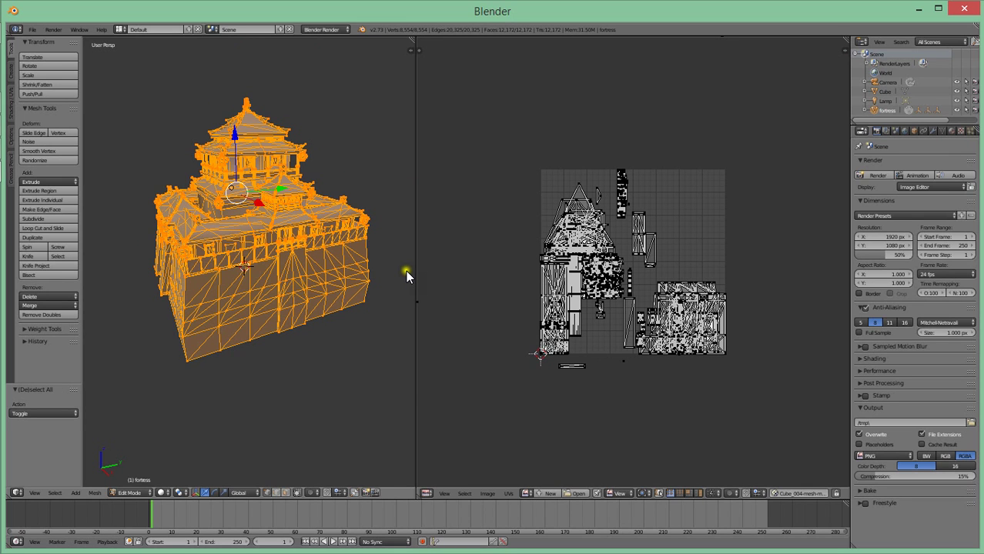
key(a)
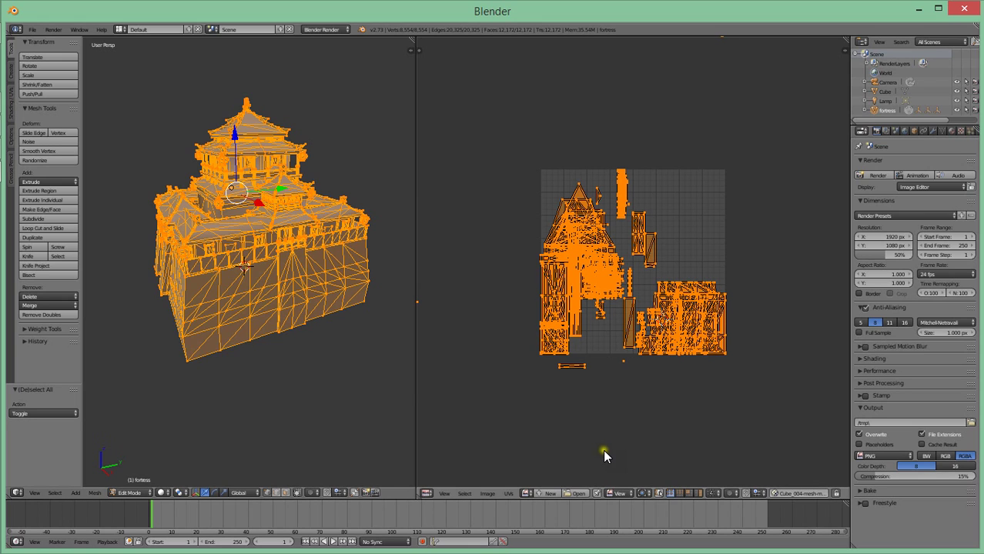
- Browse for an image and navigate to the han_chinese mod's art folder
click(578, 494)
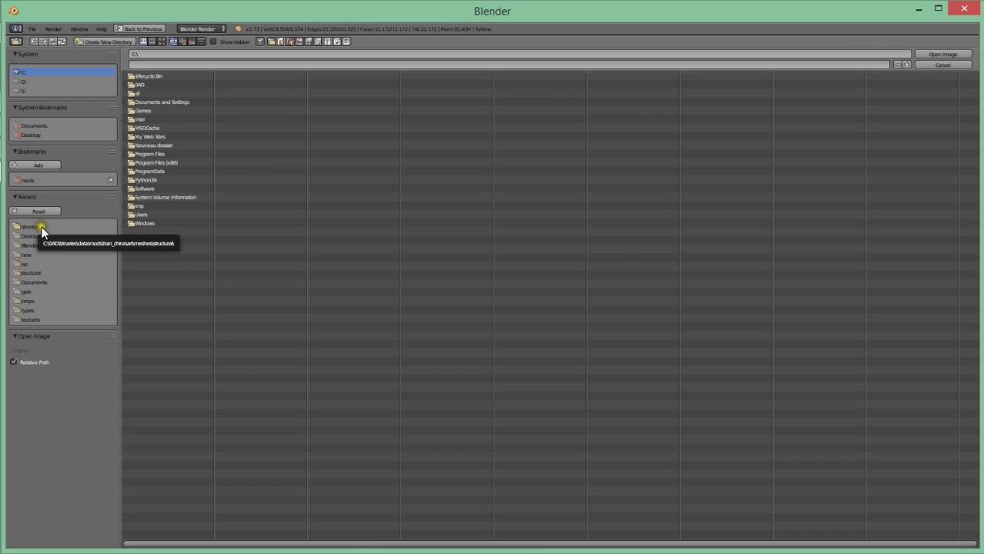
click(35, 181)
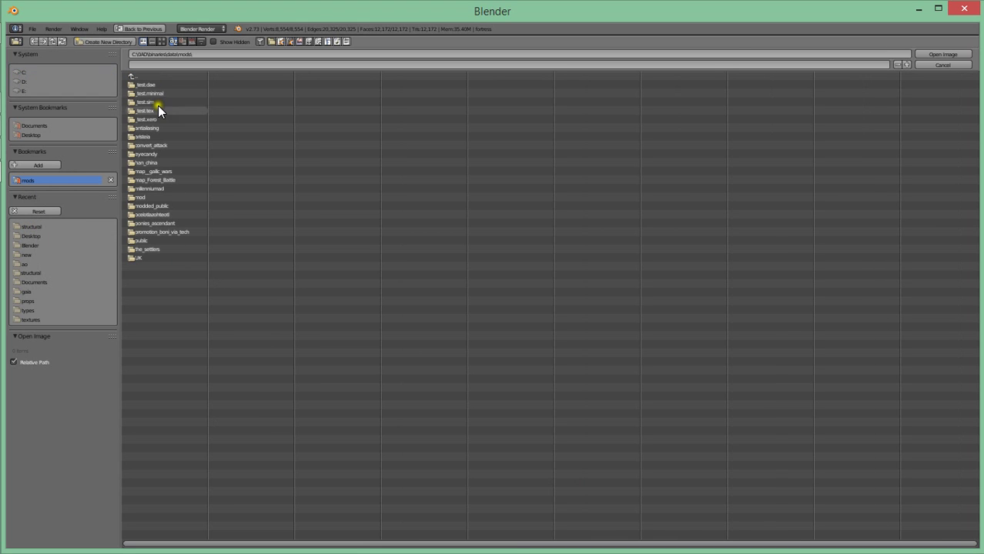
click(162, 155)
key(BackSpace)
click(159, 164)
click(137, 86)
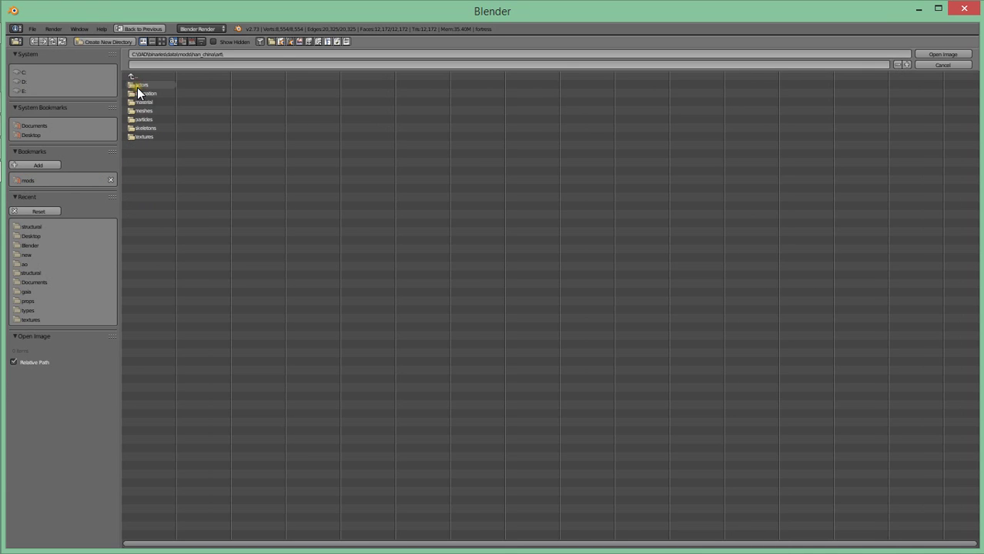
key(BackSpace)
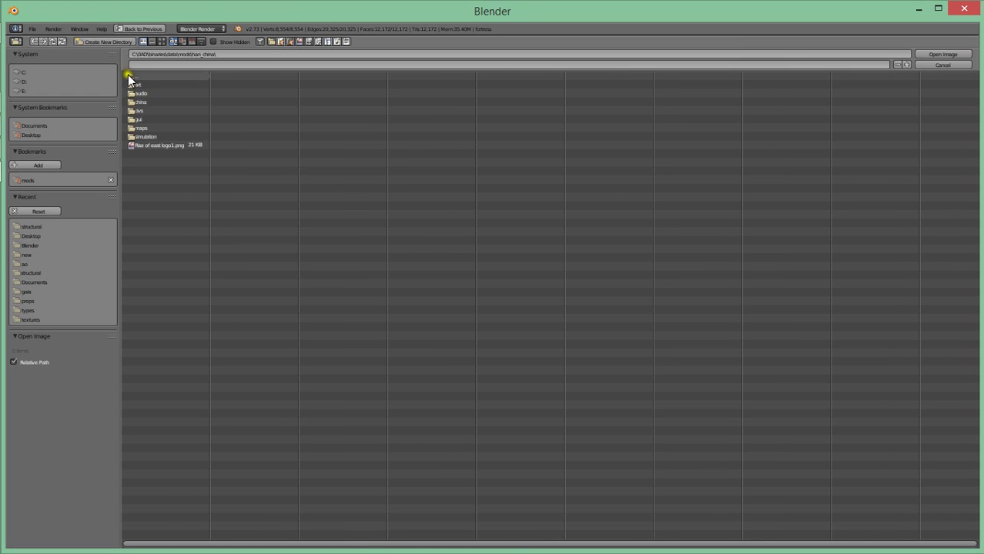
click(136, 84)
- Open chin_struct2.png from textures/skins/structural into the Image Editor
click(143, 137)
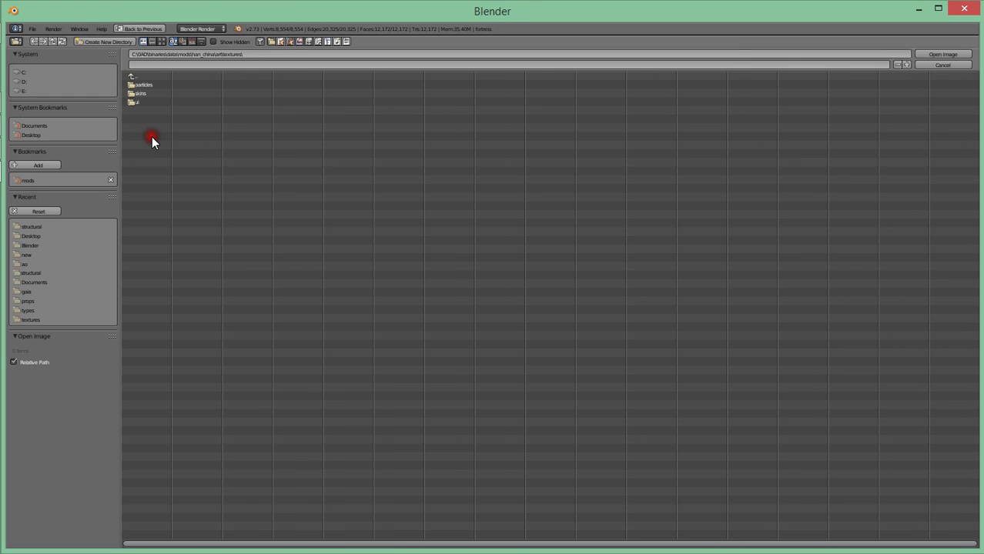
click(146, 94)
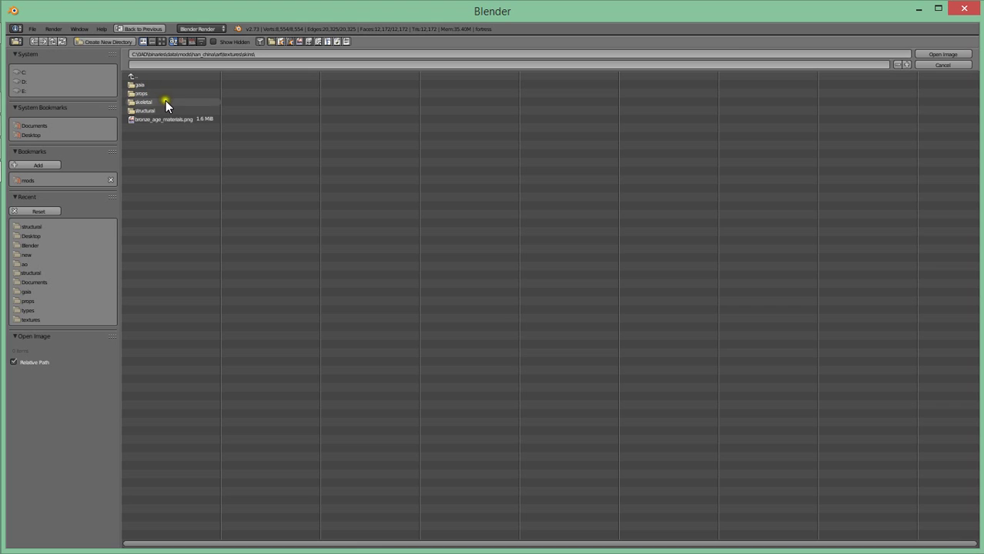
click(165, 112)
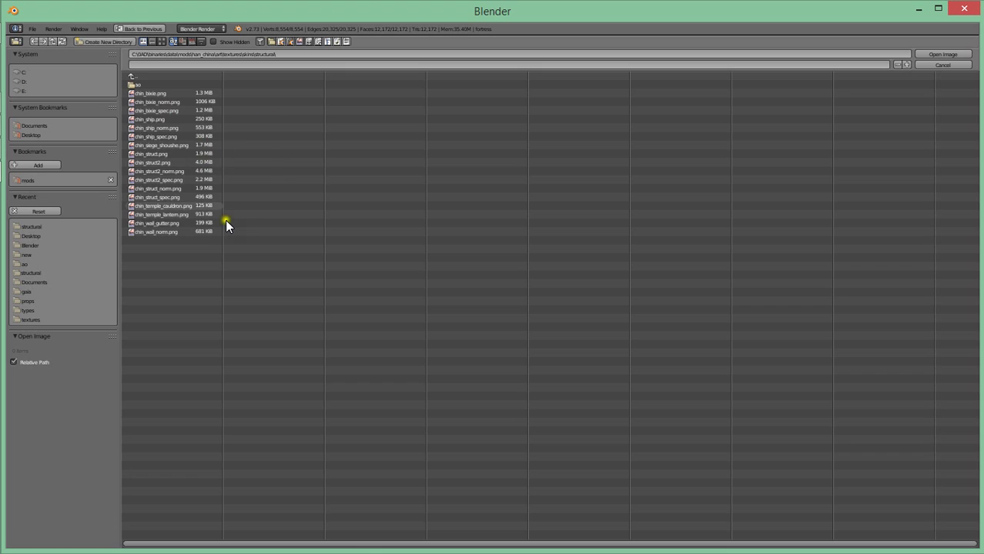
click(199, 164)
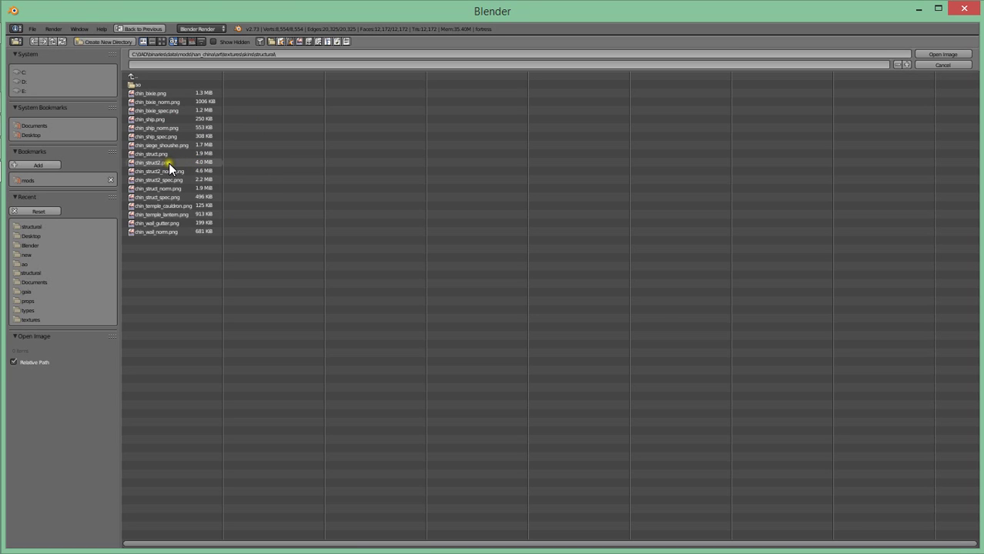
double_click(168, 163)
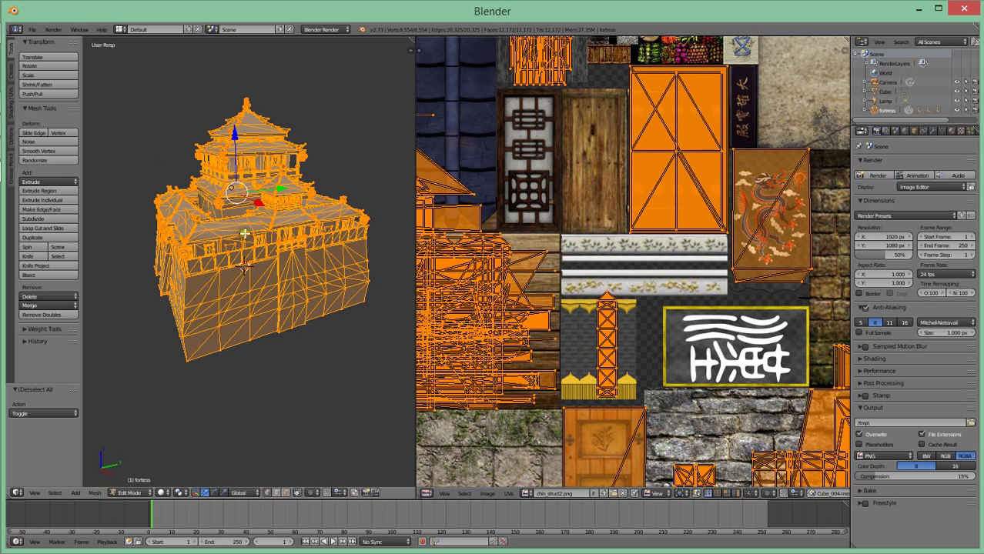
- Return the fortress to Object Mode and try textured viewport shading
click(505, 281)
key(Tab)
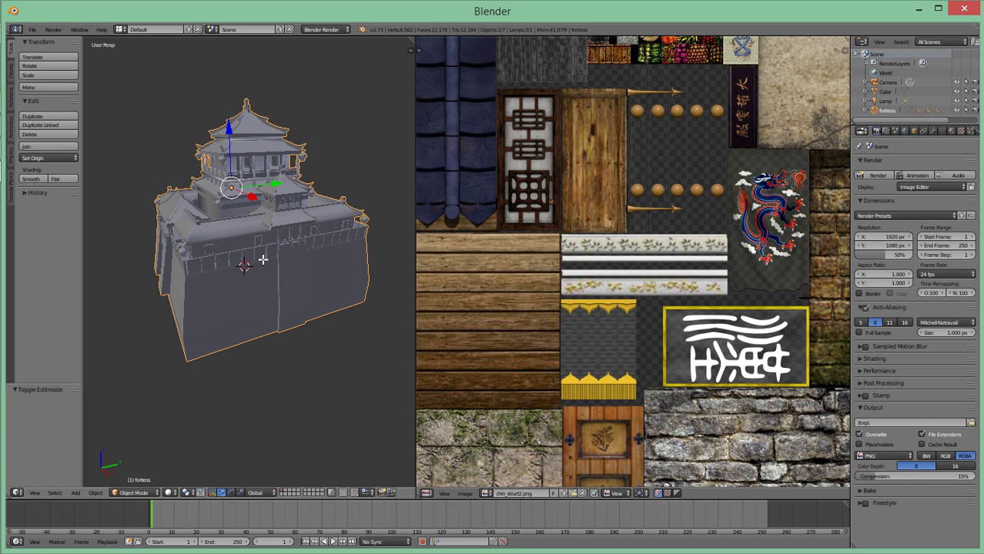
key(alt+z)
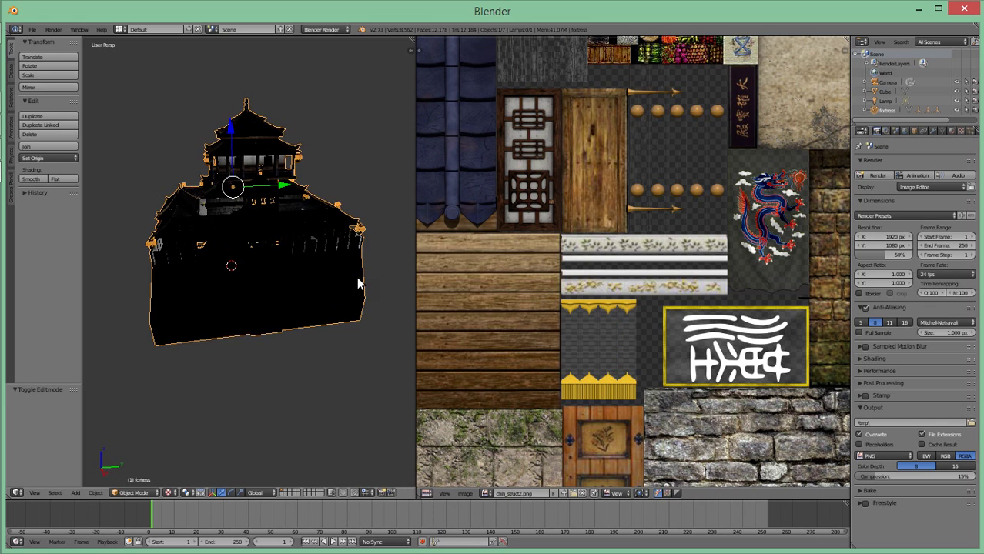
key(KP_4)
key(KP_4)
key(KP_4)
key(KP_4)
key(KP_4)
key(KP_4)
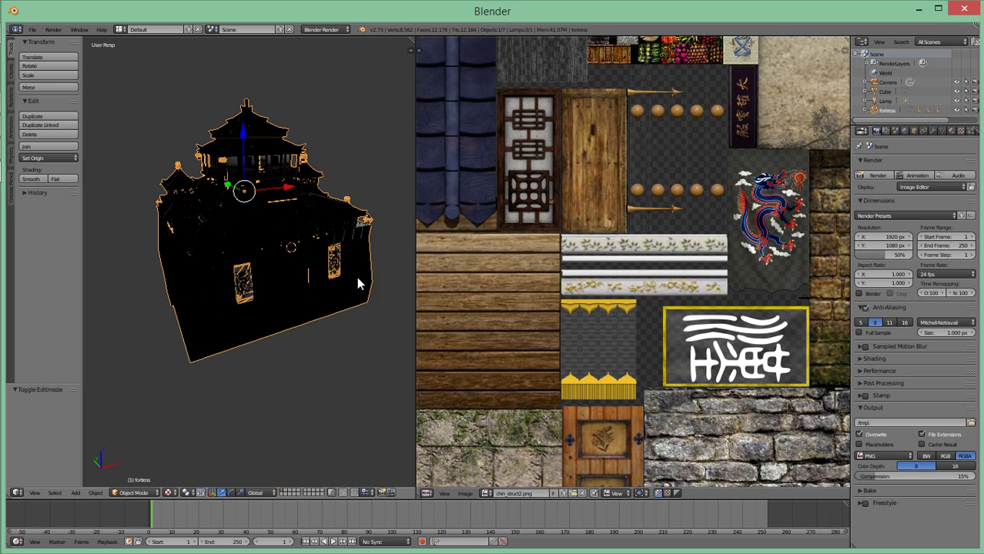
- Hide the Lamp in the outliner and switch back to solid shading
click(887, 101)
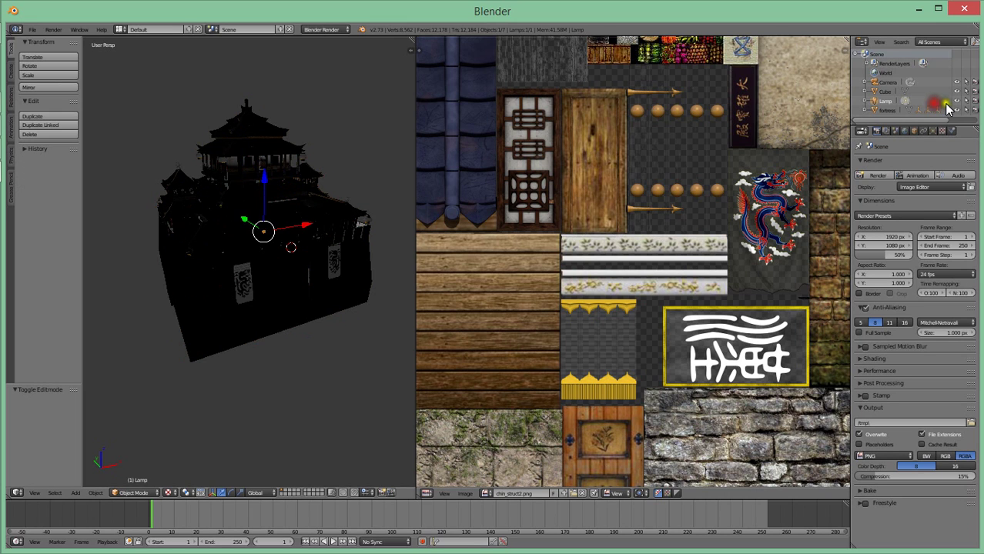
click(957, 100)
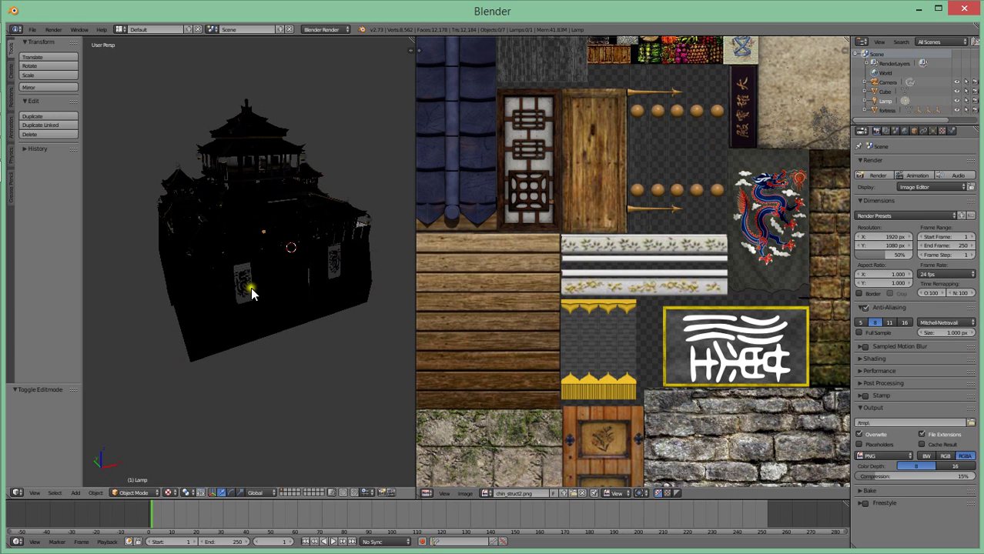
key(alt+z)
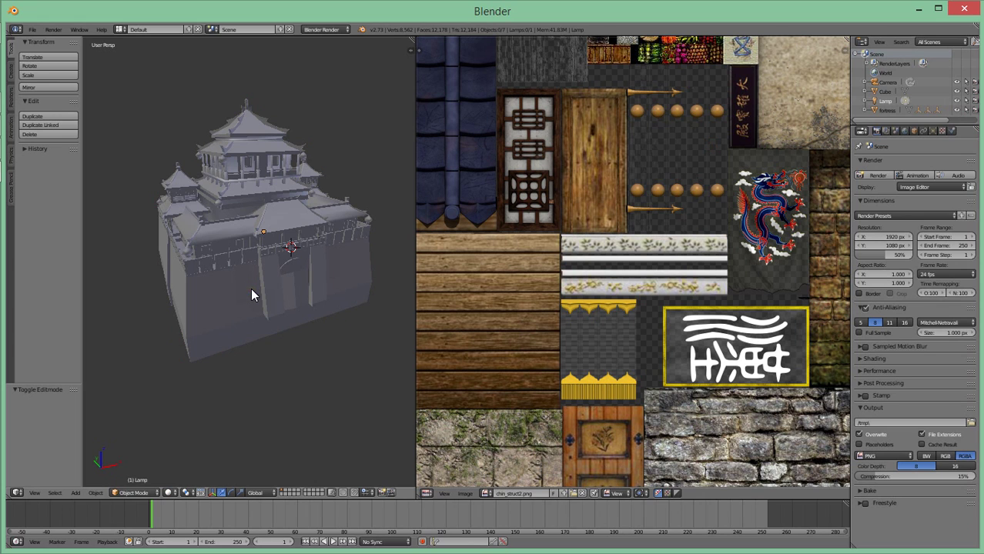
- Widen the 3D view and enable Textured Solid in the sidebar's Shading panel
drag(416, 218, 726, 208)
key(n)
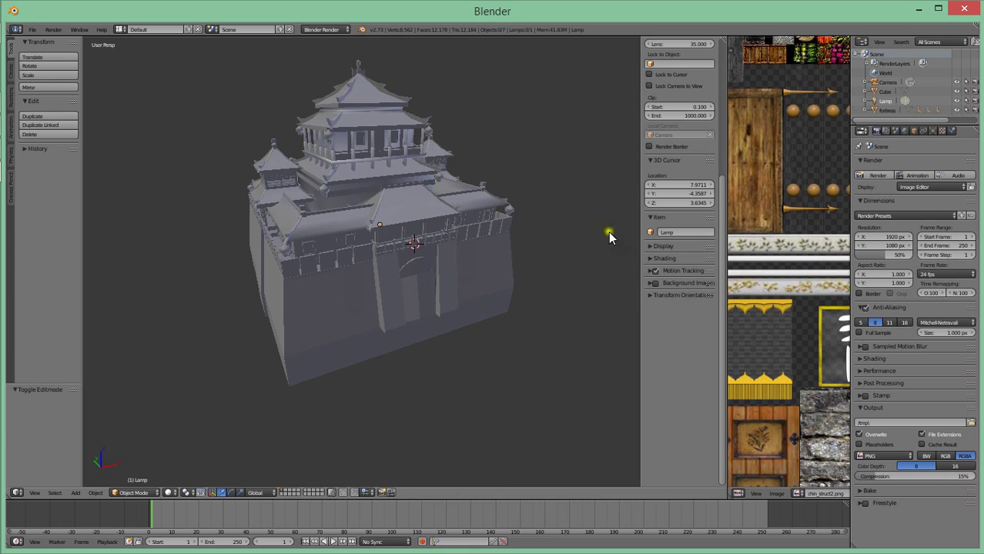
click(663, 257)
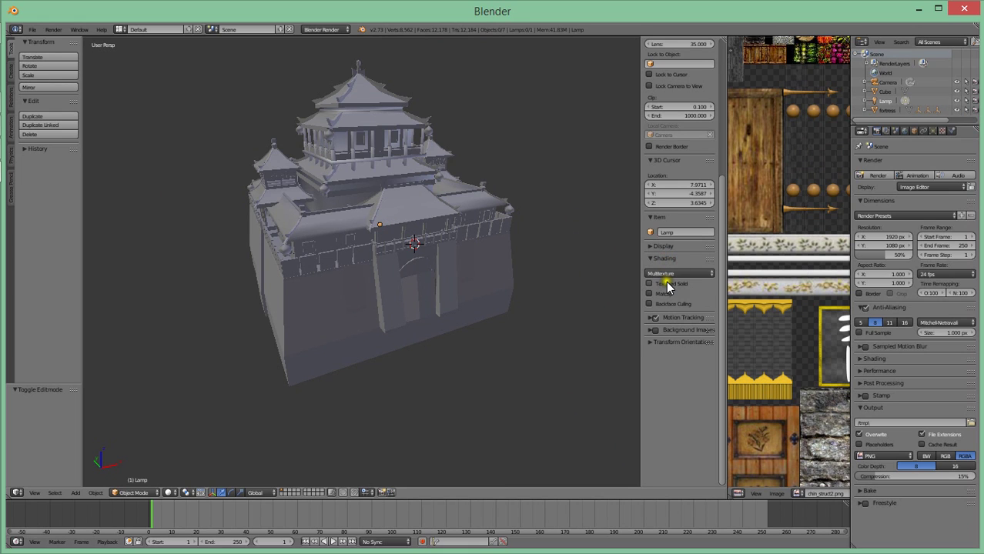
click(649, 284)
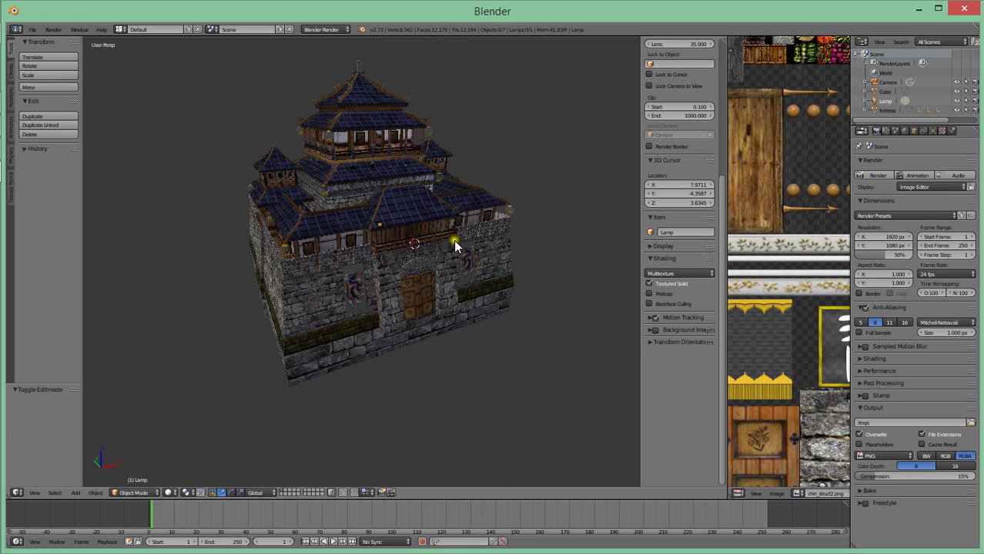
- Orbit around the textured fortress to view its walls, roofs and doors
middle_drag(492, 219, 496, 240)
key(KP_4)
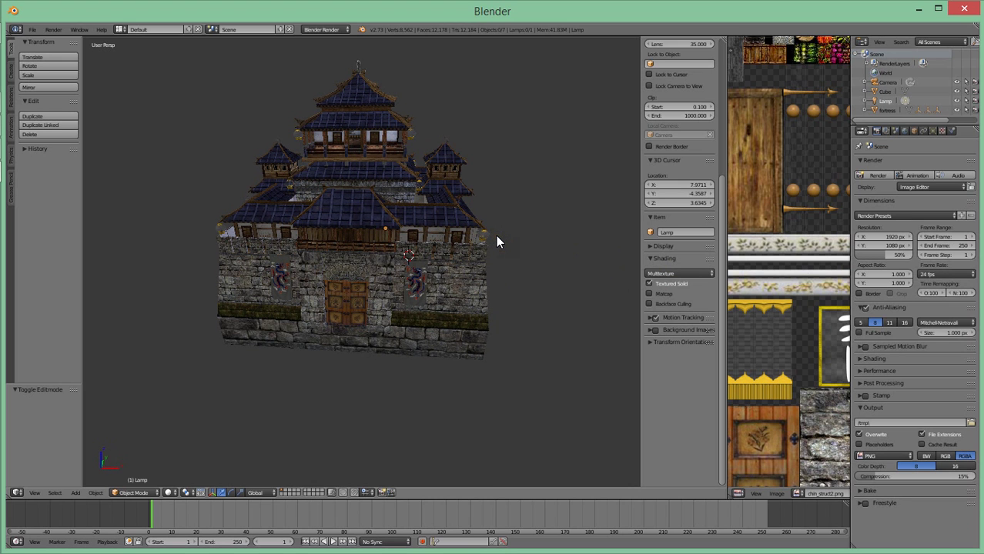
key(KP_6)
key(KP_6)
key(KP_6)
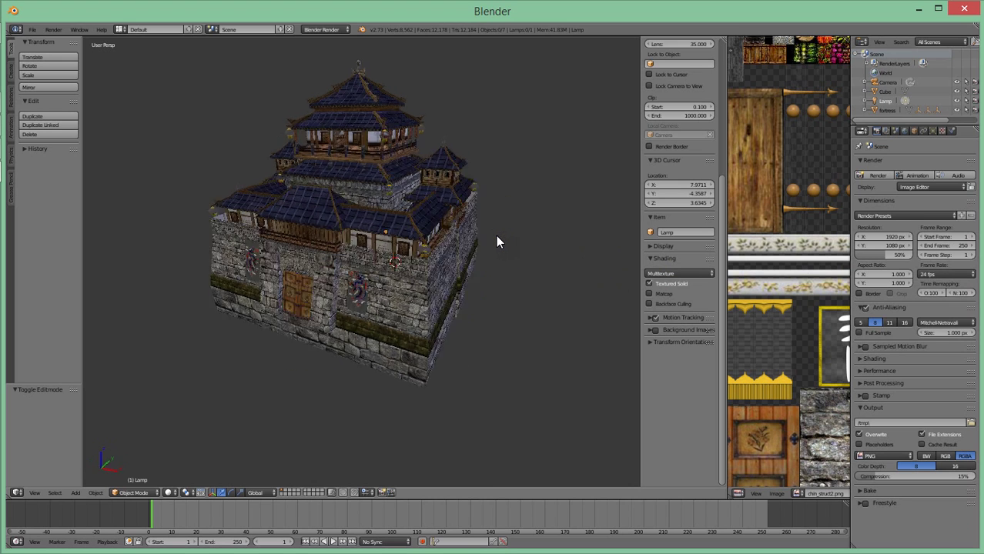
key(KP_6)
key(KP_6)
key(KP_6)
key(KP_6)
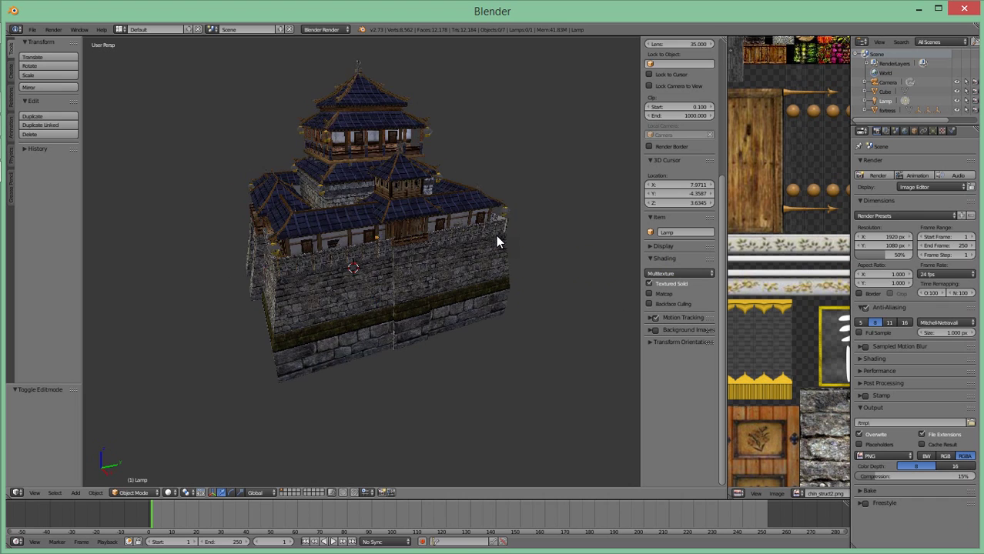
key(KP_6)
key(KP_6)
key(KP_6)
key(KP_6)
key(KP_6)
key(KP_6)
key(KP_6)
key(KP_6)
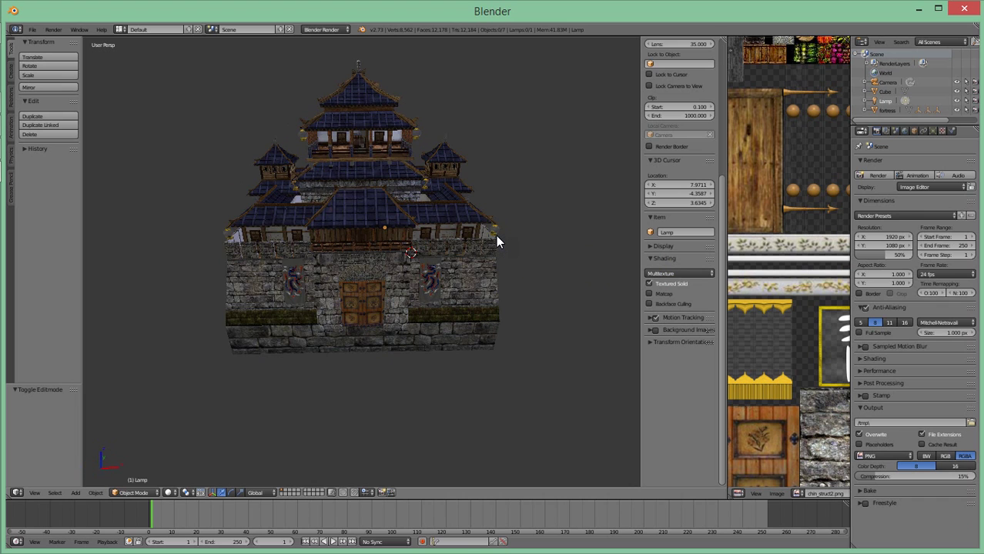
mouse_move(2, 259)
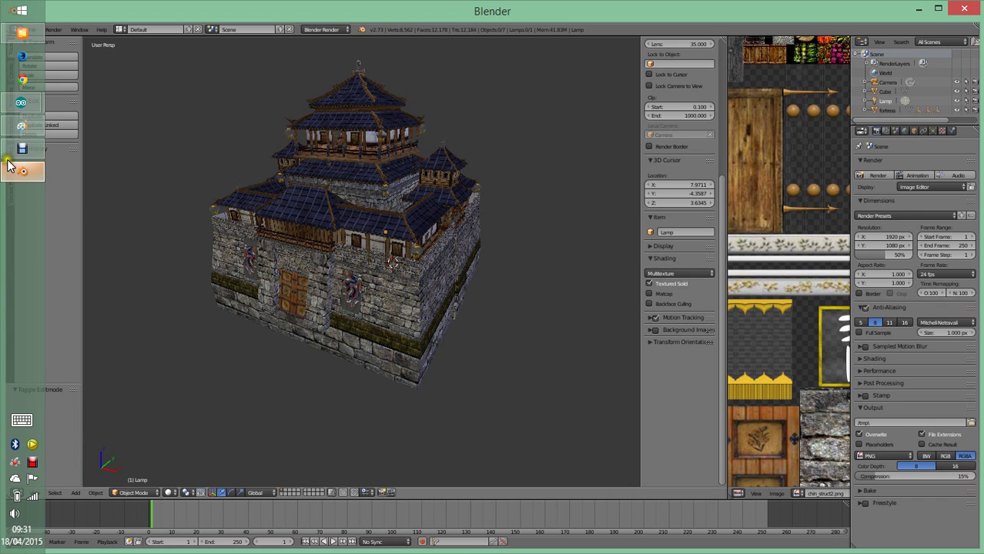
mouse_move(22, 153)
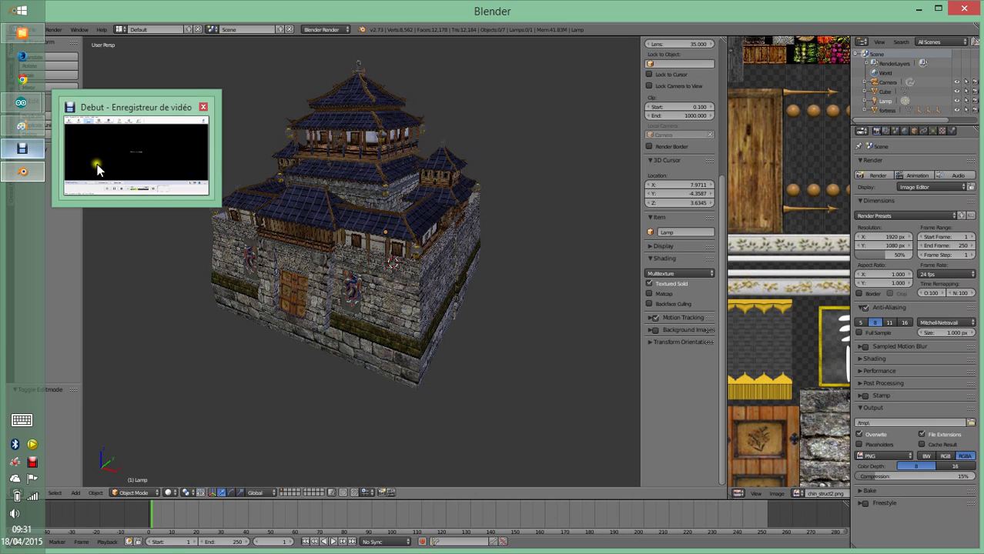